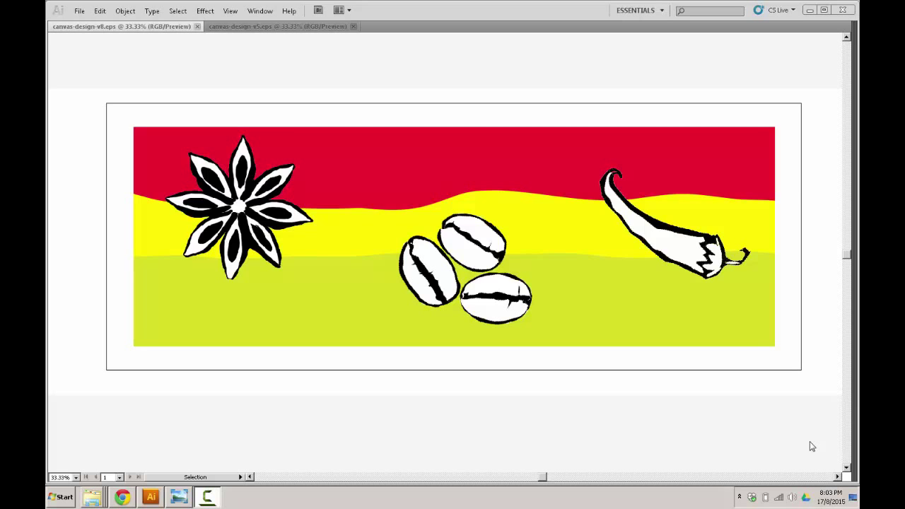
Step: Bring up the Photo Viewer reference photo of three framed wavy-landscape prints
{"action": "key", "text": "alt+Tab"}
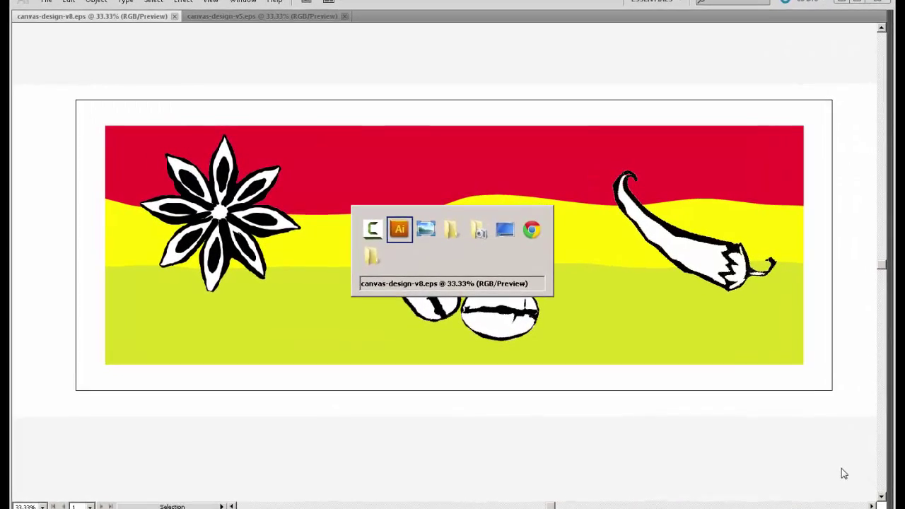
{"action": "key", "text": "alt+Tab"}
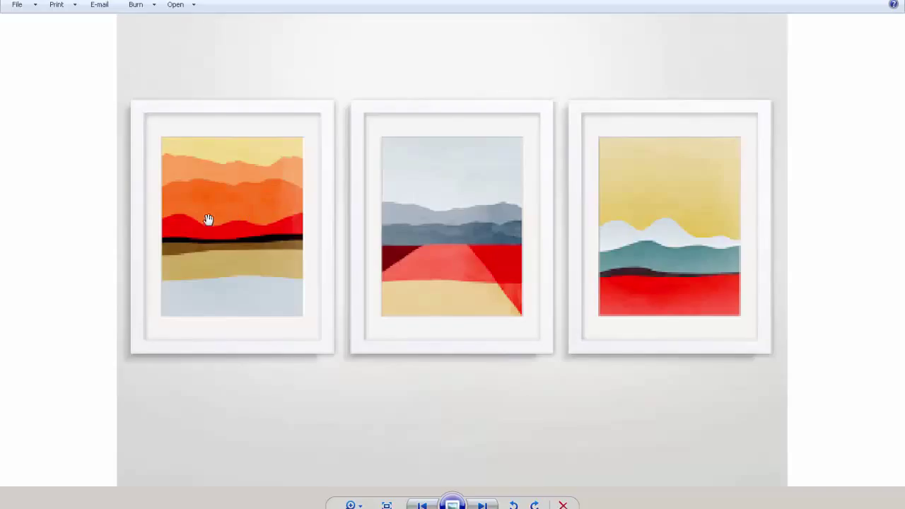
Step: Return to canvas-design-v8.eps in Illustrator with star anise, coffee beans and chili
{"action": "key", "text": "alt+Tab"}
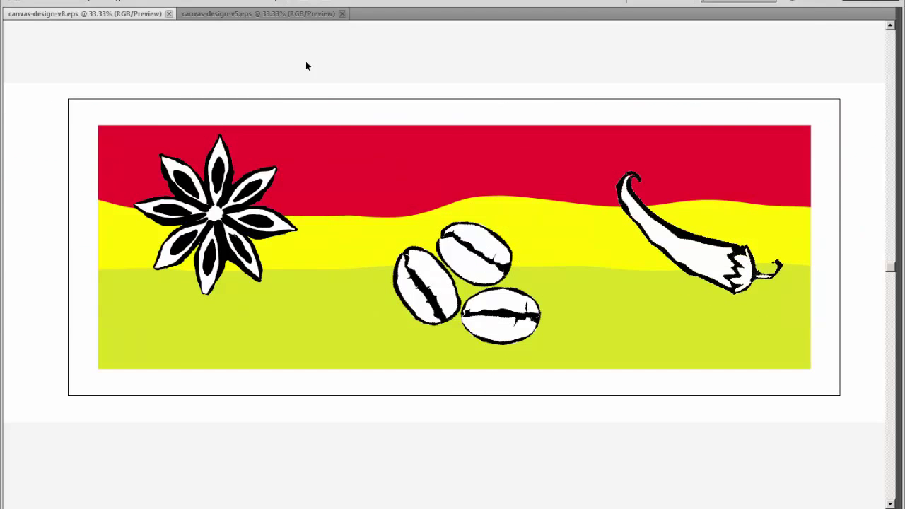
Step: Switch to the canvas-design-v5.eps tab with the rooster, wine bottle and fish
{"action": "left_click", "coordinate": [279, 17]}
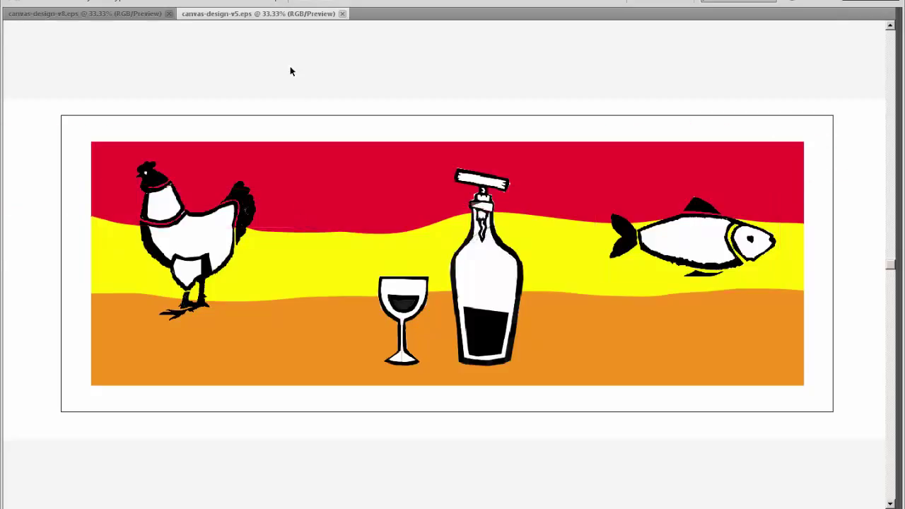
{"action": "left_click", "coordinate": [92, 15]}
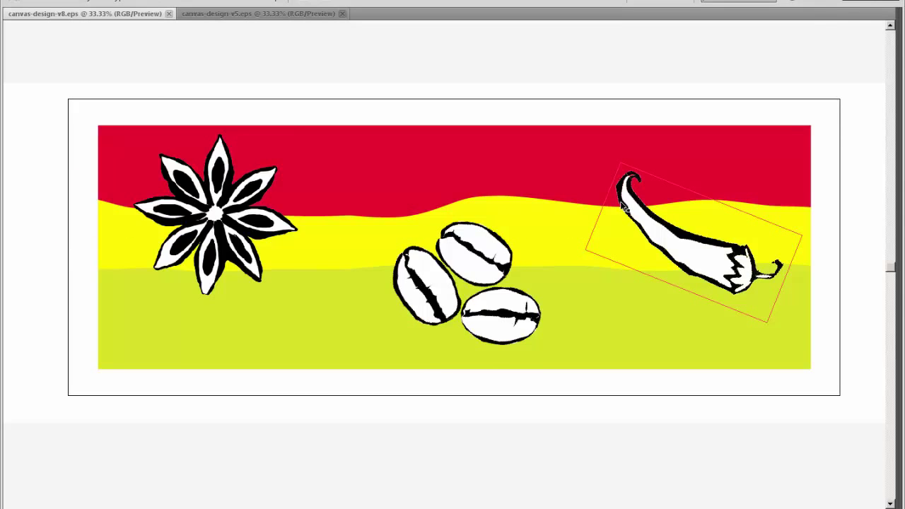
{"action": "left_click_drag", "start_coordinate": [536, 227], "coordinate": [362, 237]}
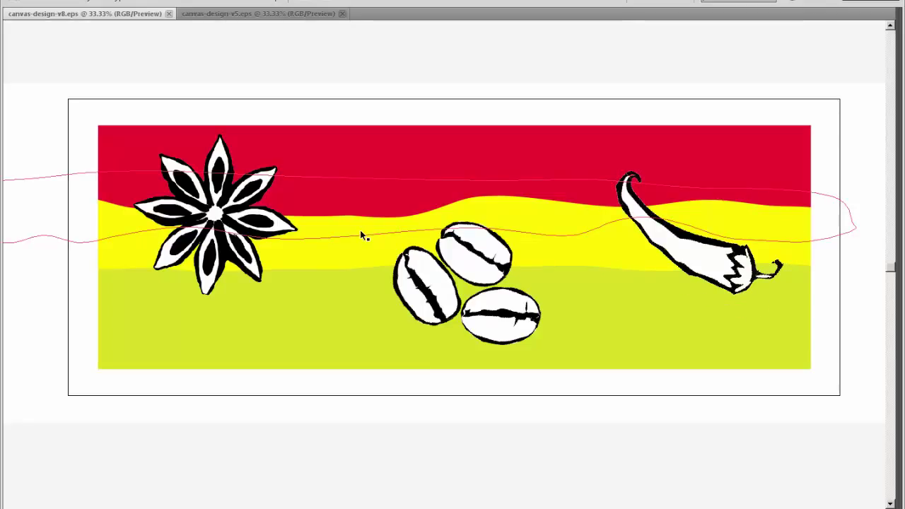
{"action": "left_click_drag", "start_coordinate": [360, 236], "coordinate": [360, 235]}
{"action": "left_click_drag", "start_coordinate": [488, 152], "coordinate": [487, 103]}
{"action": "left_click", "coordinate": [483, 275]}
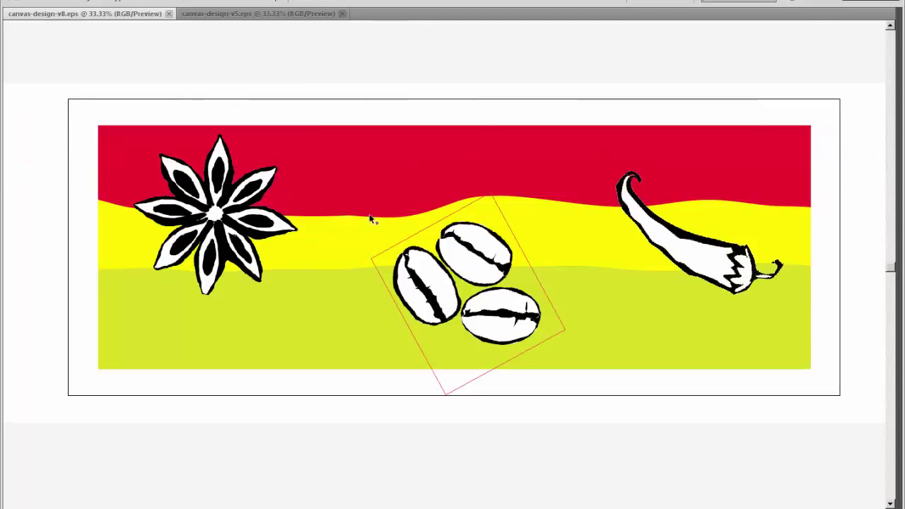
{"action": "left_click", "coordinate": [192, 152]}
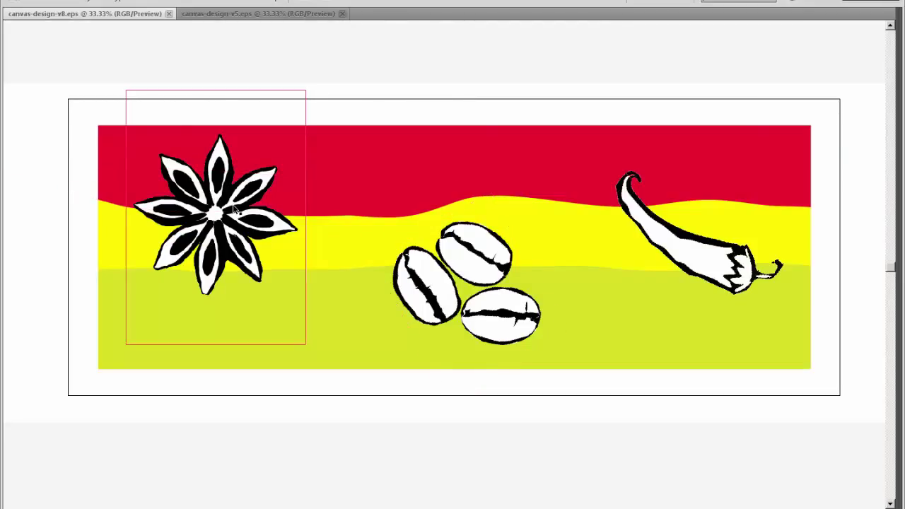
{"action": "left_click", "coordinate": [470, 242]}
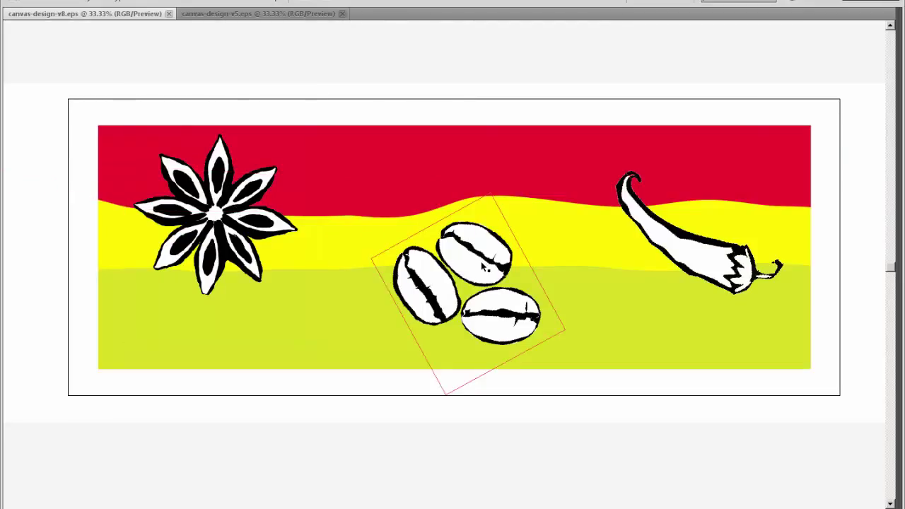
{"action": "left_click", "coordinate": [727, 284]}
{"action": "key", "text": "ctrl+shift+a"}
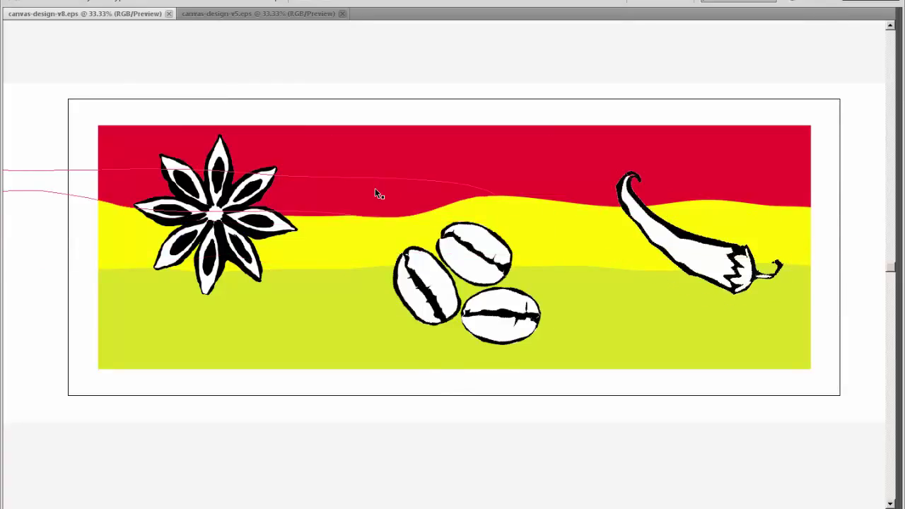
{"action": "left_click", "coordinate": [475, 257]}
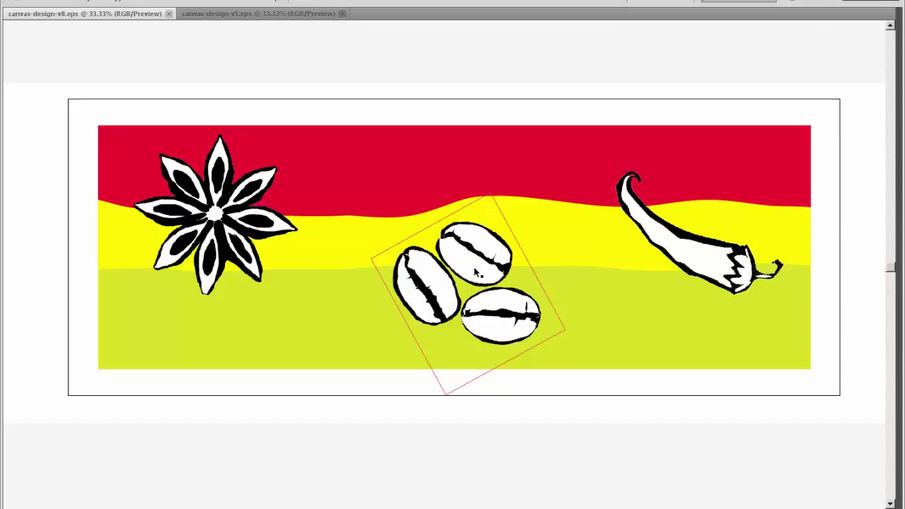
Step: Zoom in on the coffee beans and select the beans, star anise and yellow wave band
{"action": "scroll", "coordinate": [478, 273], "scroll_direction": "up", "scroll_amount": 1}
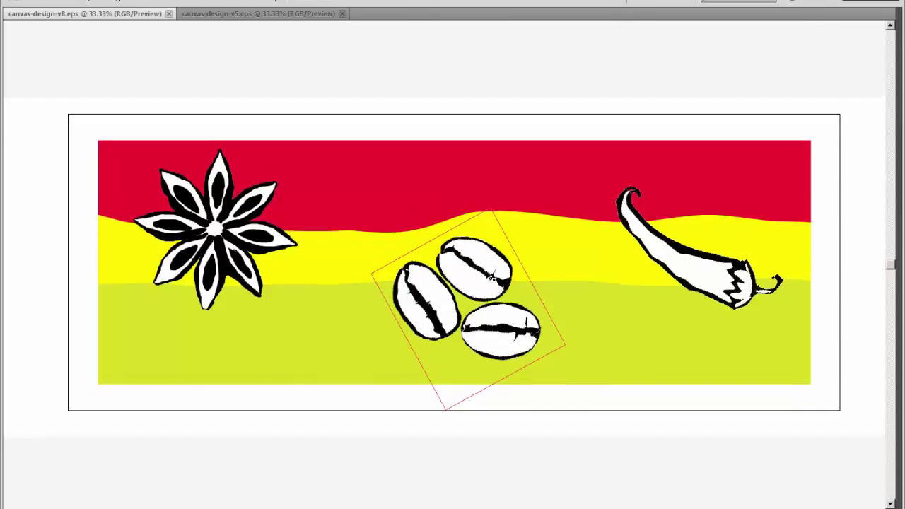
{"action": "left_click", "coordinate": [487, 275], "text": "ctrl"}
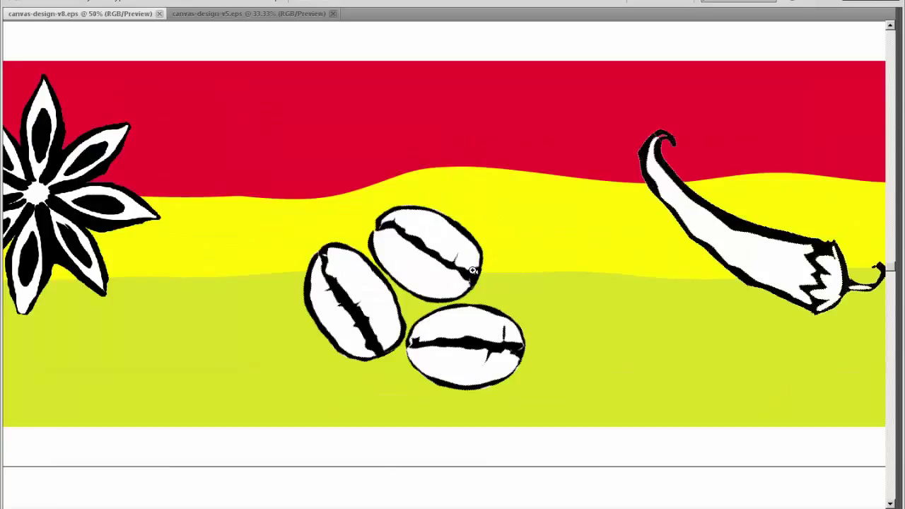
{"action": "left_click", "coordinate": [472, 271], "text": "ctrl"}
{"action": "left_click_drag", "start_coordinate": [430, 247], "coordinate": [591, 213]}
{"action": "left_click", "coordinate": [521, 253]}
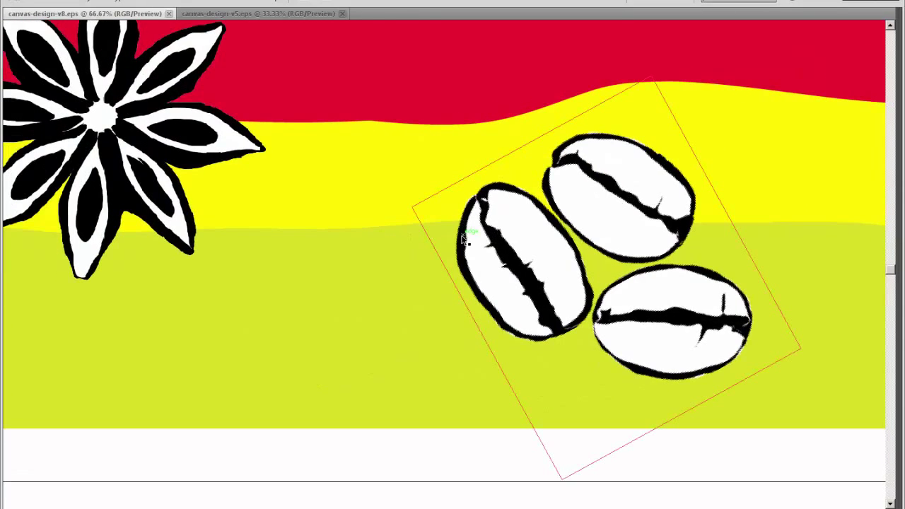
{"action": "left_click", "coordinate": [205, 167]}
{"action": "left_click", "coordinate": [614, 152]}
{"action": "left_click", "coordinate": [782, 150]}
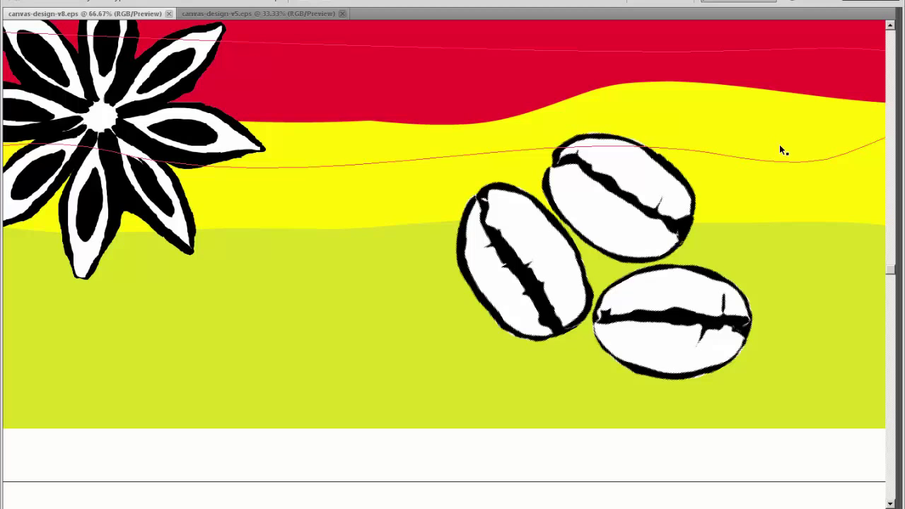
Step: Zoom back out to the whole canvas, inspect the chili pepper, then go to canvas-design-v5.eps
{"action": "left_click", "coordinate": [724, 203], "text": "ctrl+alt"}
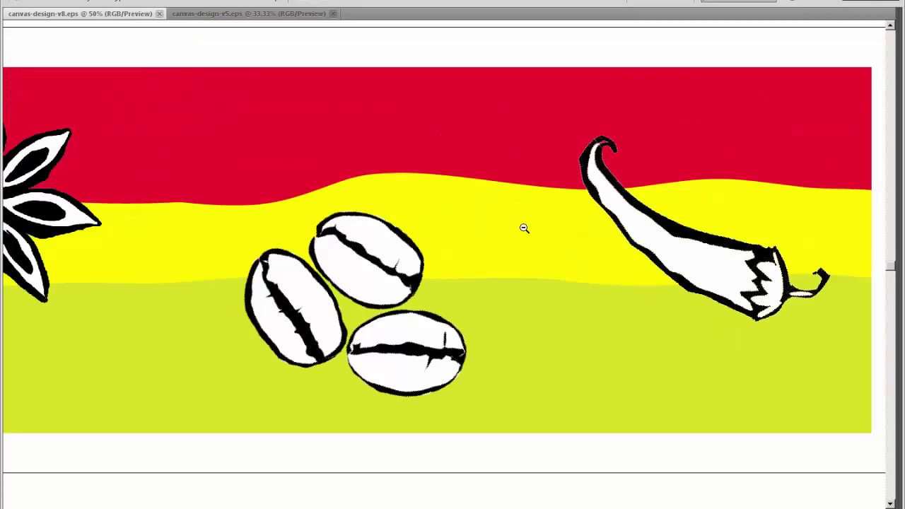
{"action": "left_click", "coordinate": [524, 228], "text": "ctrl+alt"}
{"action": "left_click", "coordinate": [608, 287]}
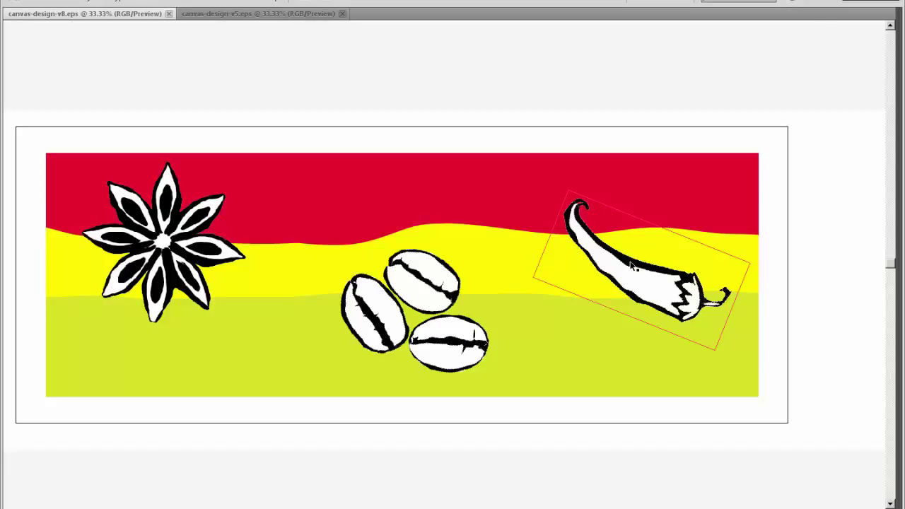
{"action": "left_click", "coordinate": [578, 100]}
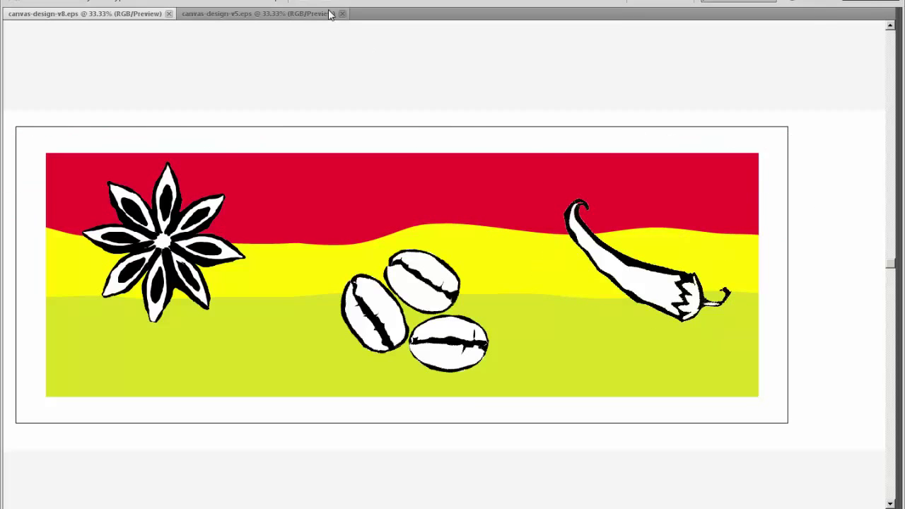
{"action": "left_click", "coordinate": [280, 15]}
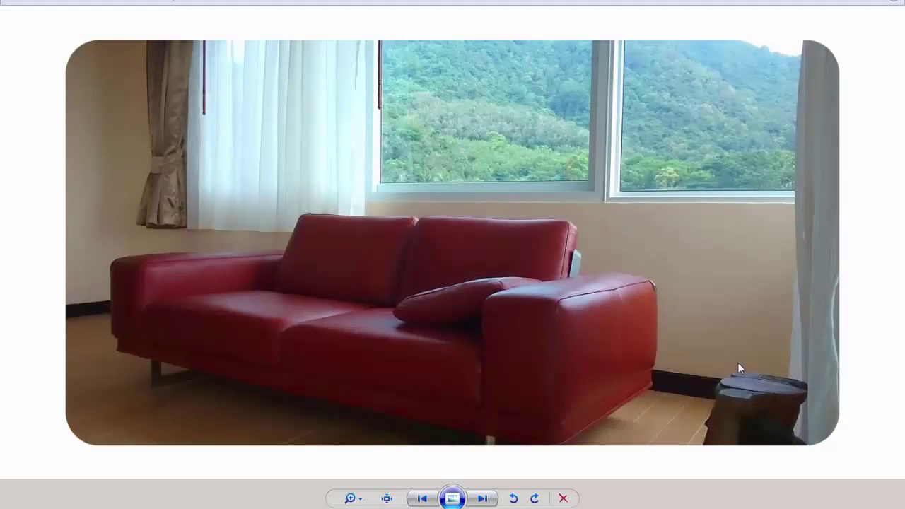
Step: Page through two more apartment photos past the sofa view toward the table and chairs
{"action": "key", "text": "Left"}
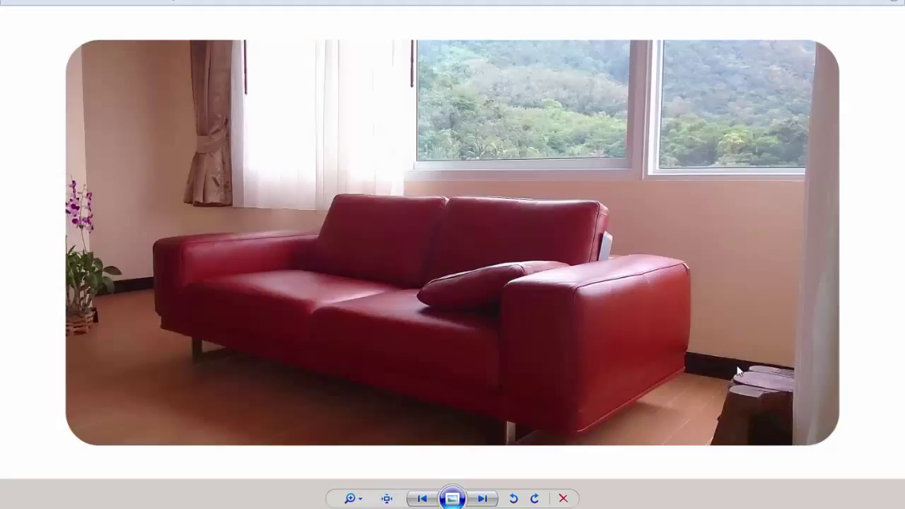
{"action": "key", "text": "Left"}
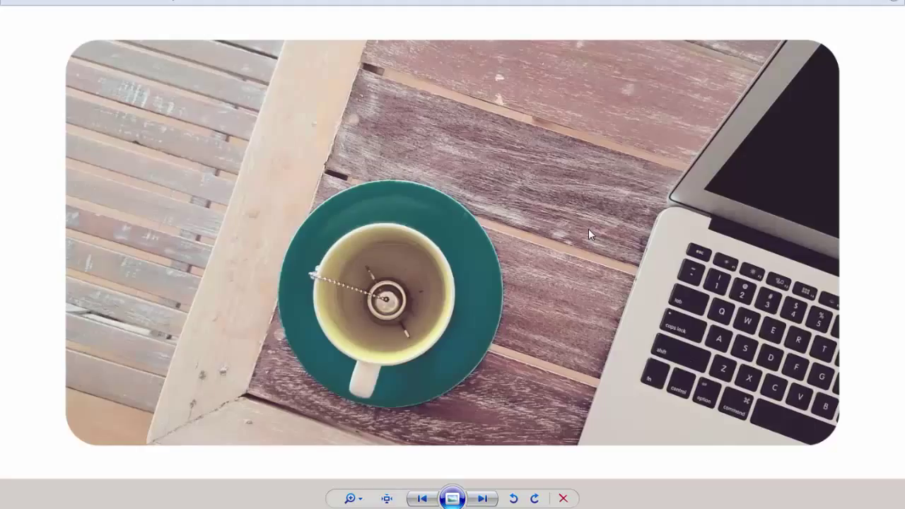
Step: Advance two photos to the balcony with the potted palm and mosaic table
{"action": "key", "text": "Right"}
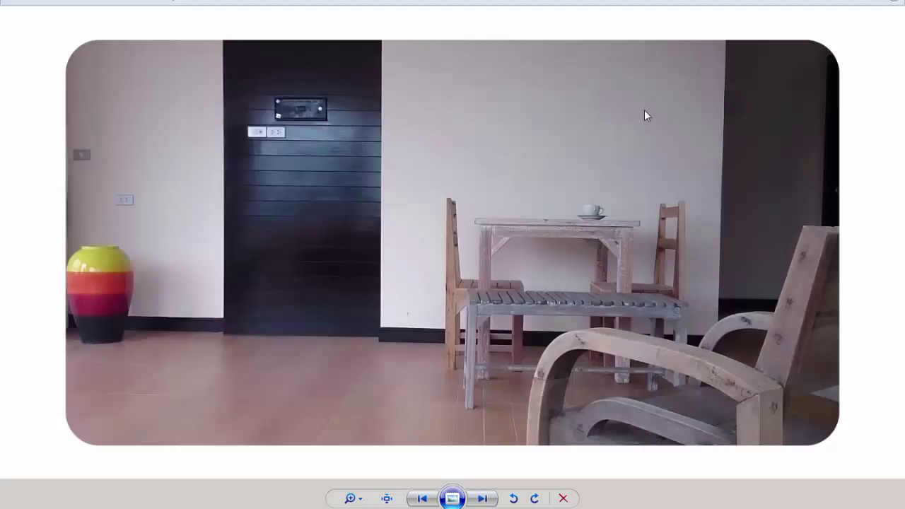
{"action": "key", "text": "Right"}
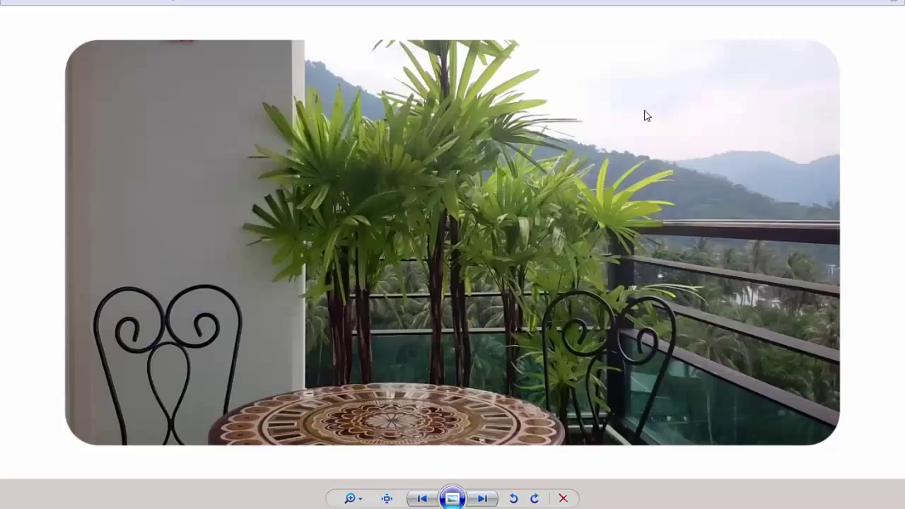